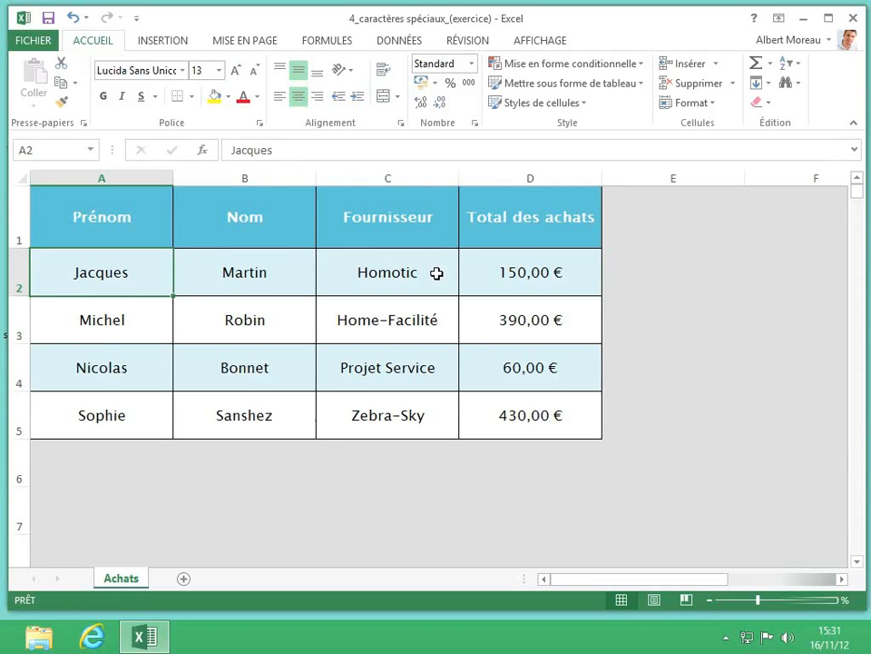
Step: Insert the copyright symbol © in Times New Roman after Homotic in cell C2 from the special characters
double_click(436, 273)
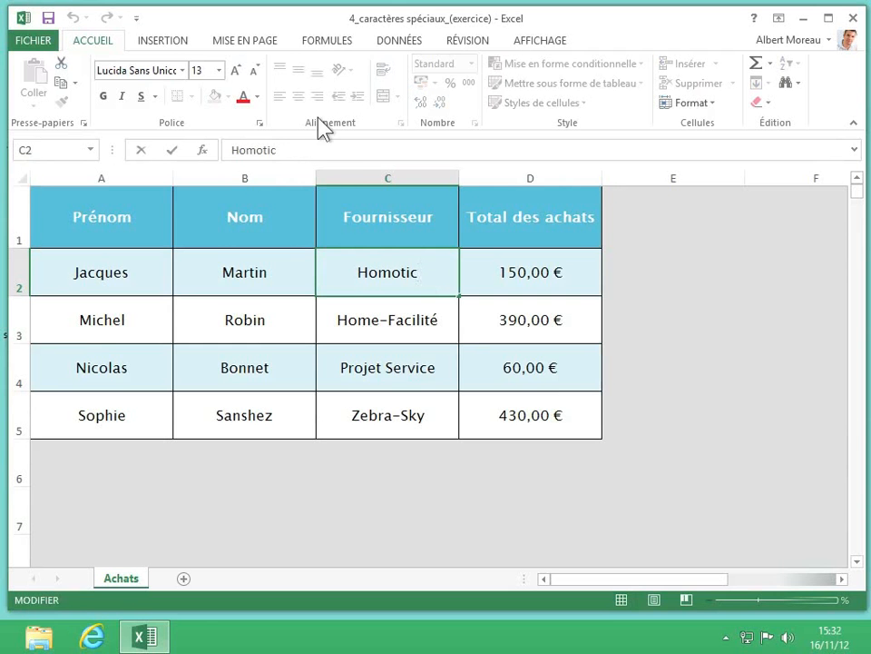
left_click(164, 42)
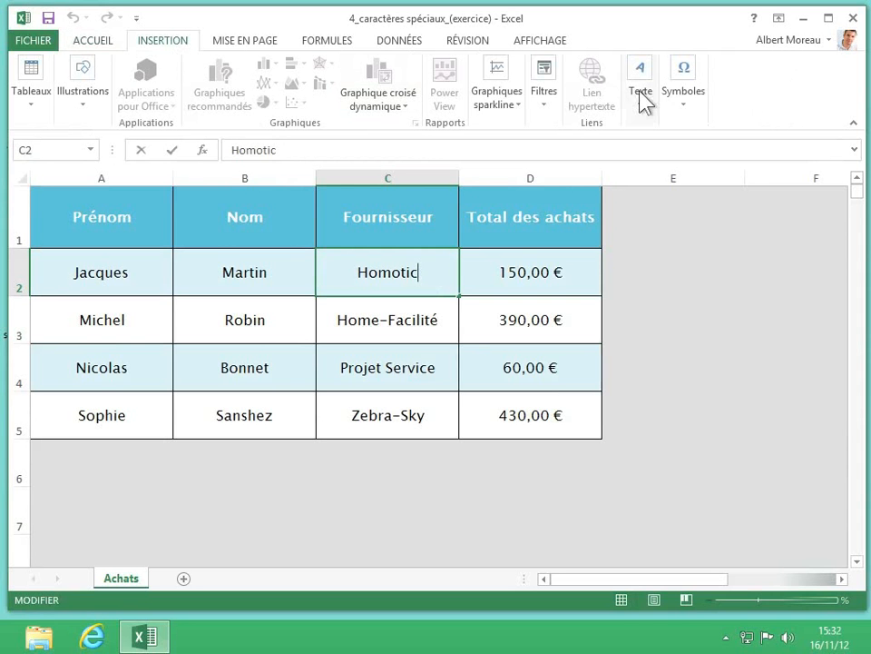
left_click(683, 95)
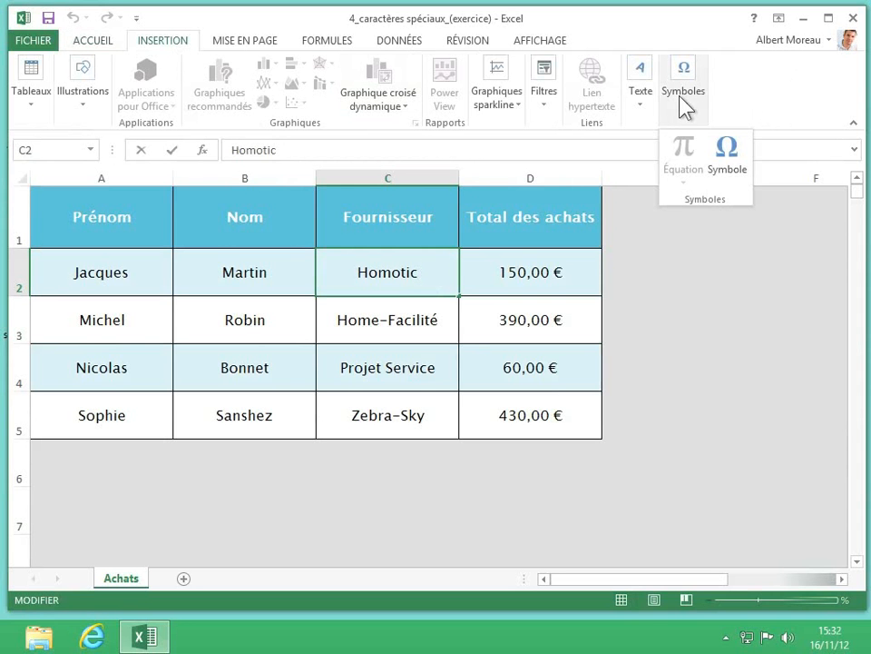
left_click(739, 167)
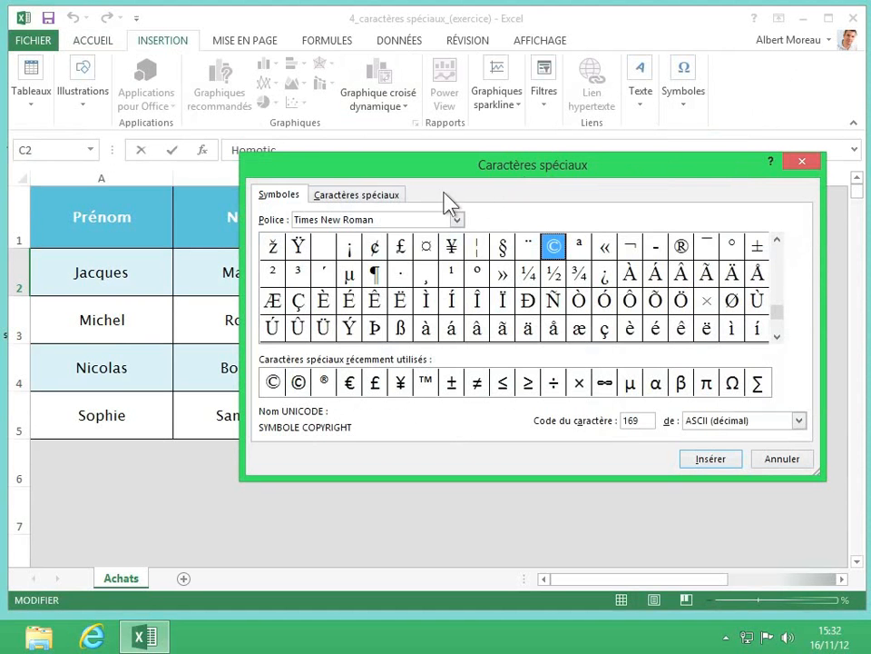
left_click(363, 202)
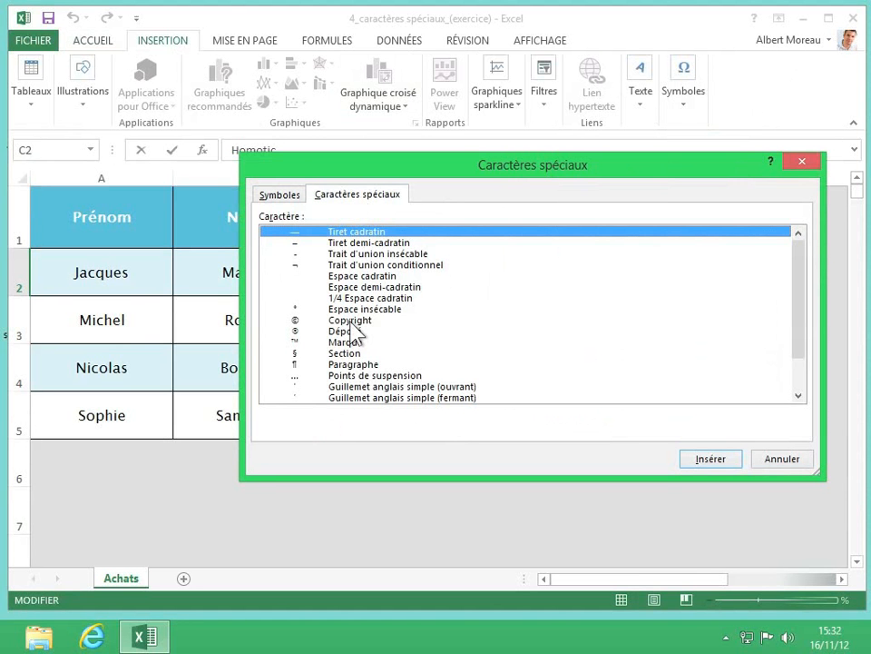
left_click(280, 196)
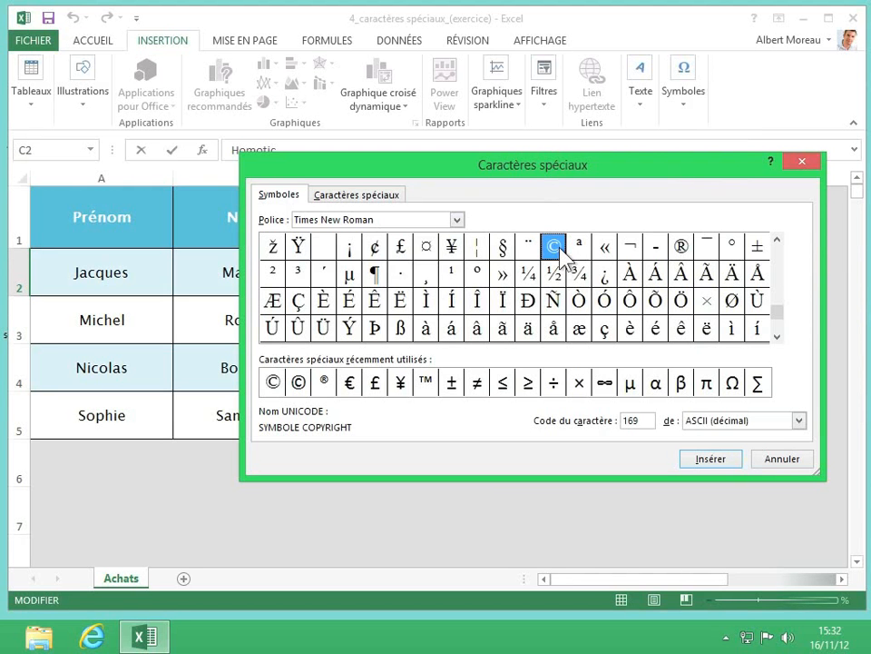
left_click(706, 460)
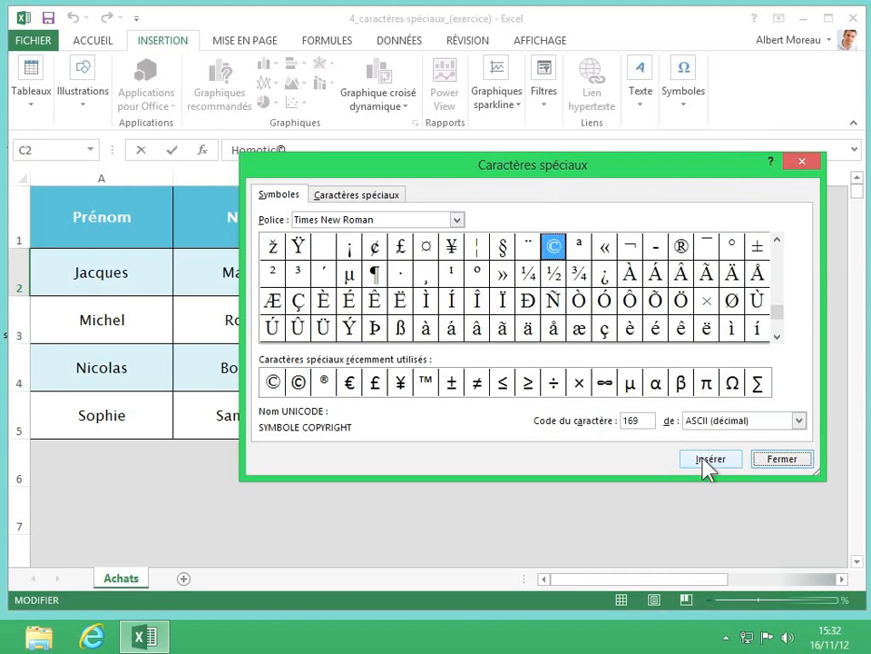
left_click_drag(609, 175, 638, 313)
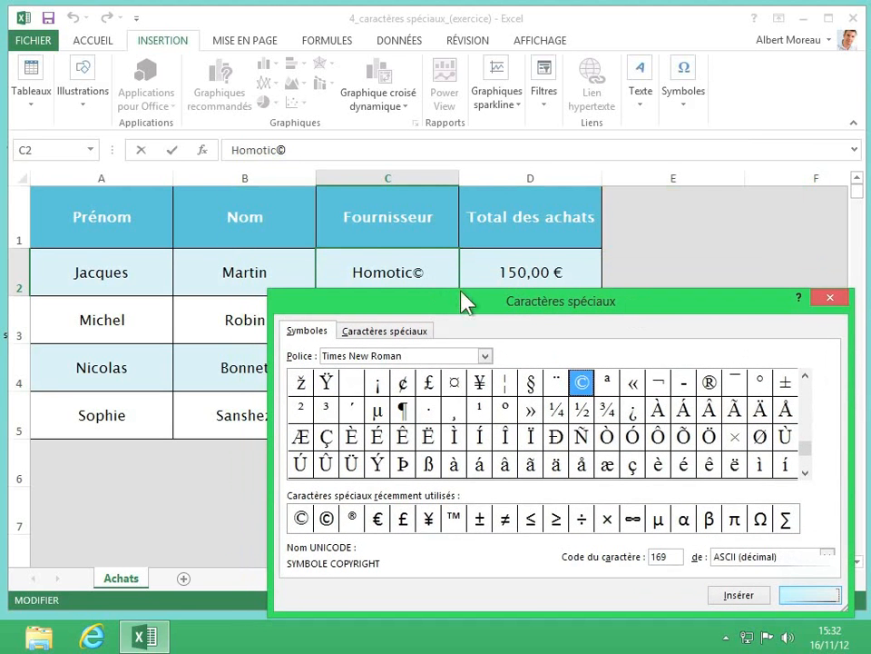
left_click_drag(478, 304, 400, 180)
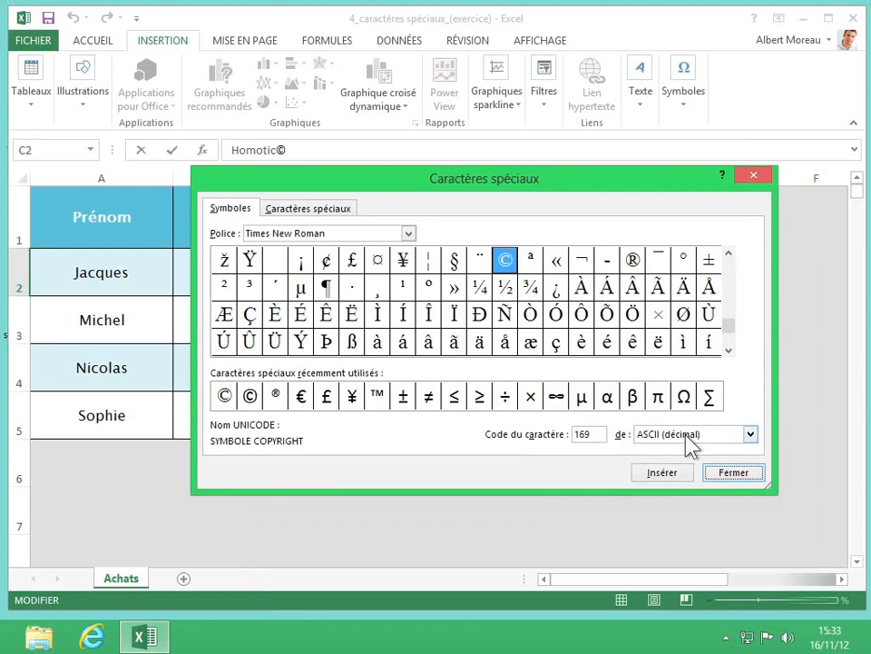
Step: Set the character code system to ASCII (décimal) for the © symbol and close the special characters dialog
left_click(750, 435)
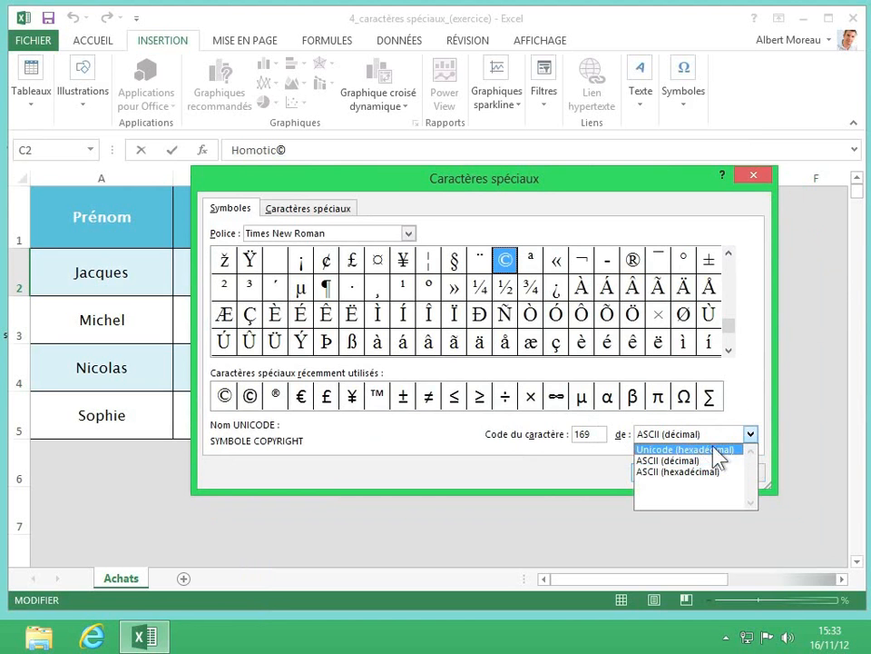
left_click(690, 461)
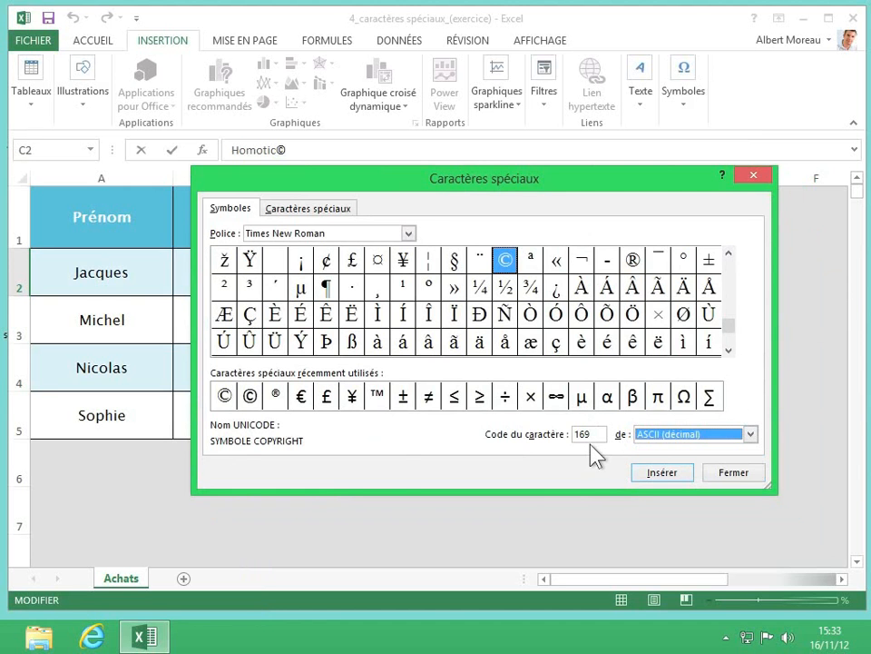
left_click(737, 471)
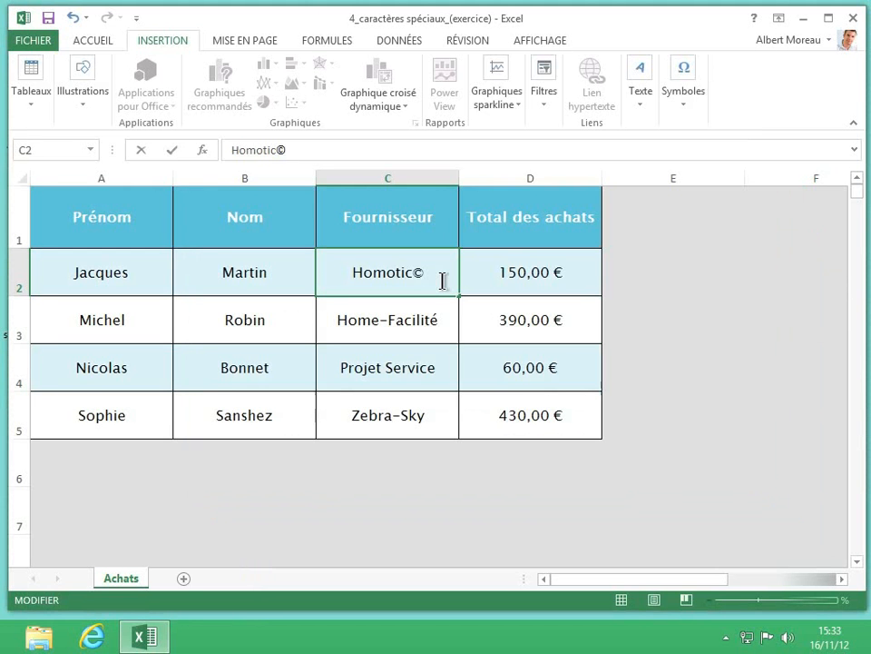
Step: Try ® in place of the © after Homotic in cell C2, and restore the ©
key("BackSpace")
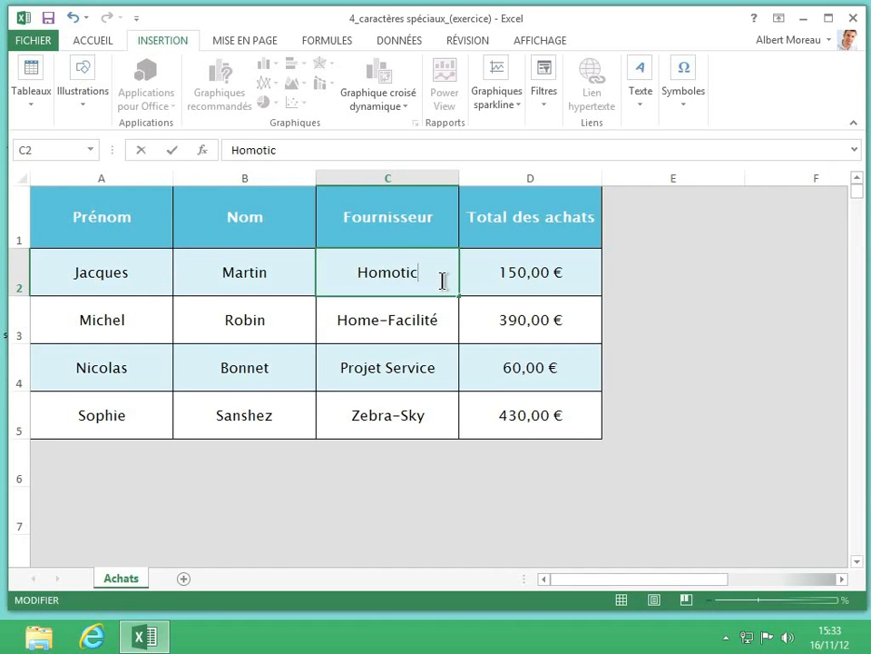
type("®")
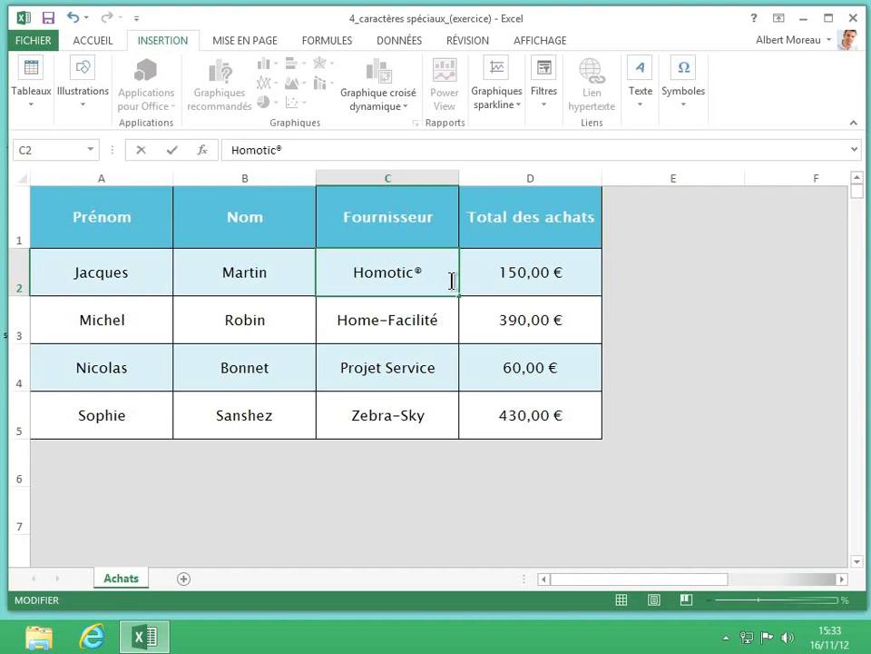
key("BackSpace")
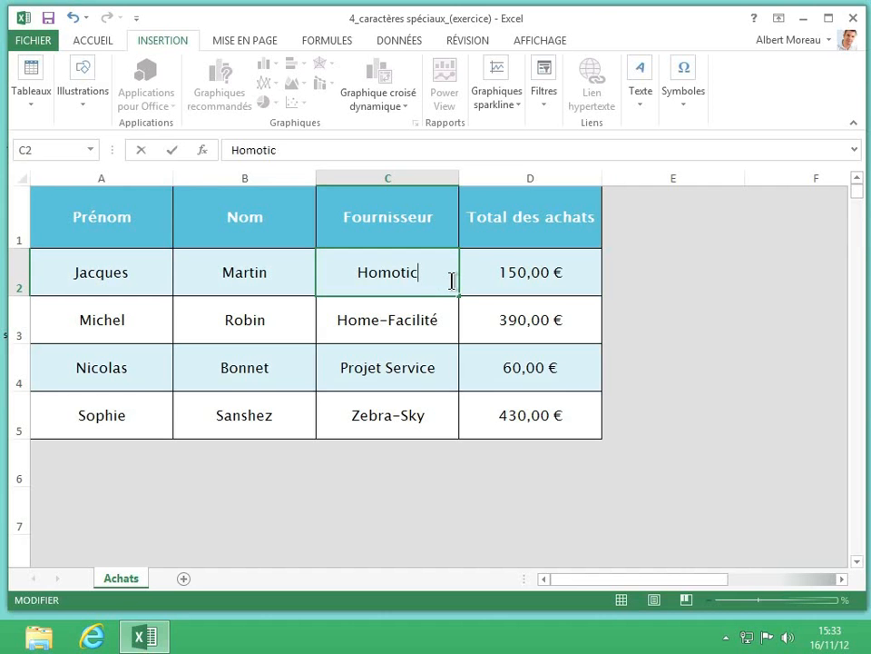
type("©")
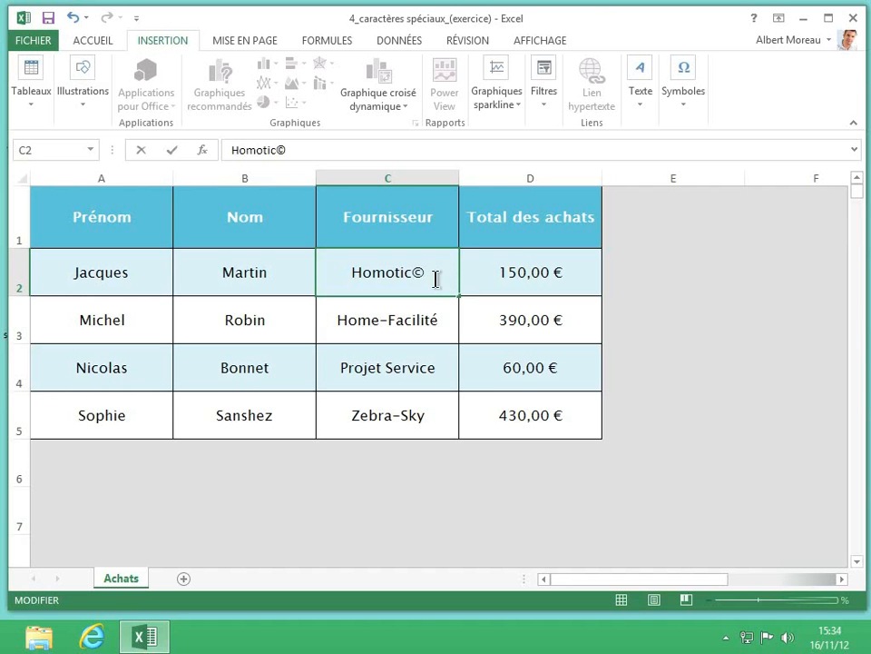
Step: Copy the © from cell C2 and paste it after Home-Facilité in cell C3
left_click_drag(431, 273, 414, 273)
key("ctrl+c")
double_click(451, 321)
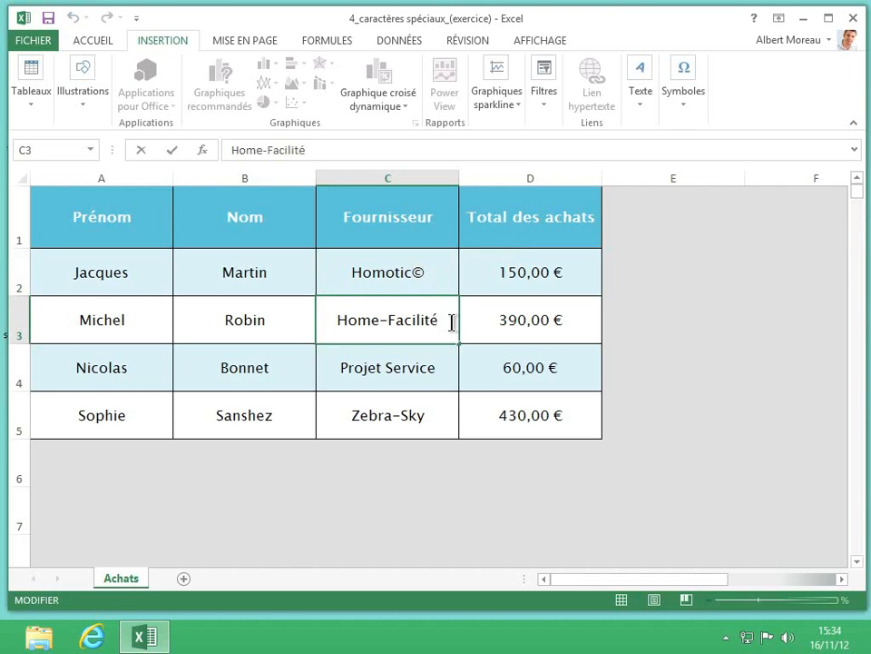
key("ctrl+v")
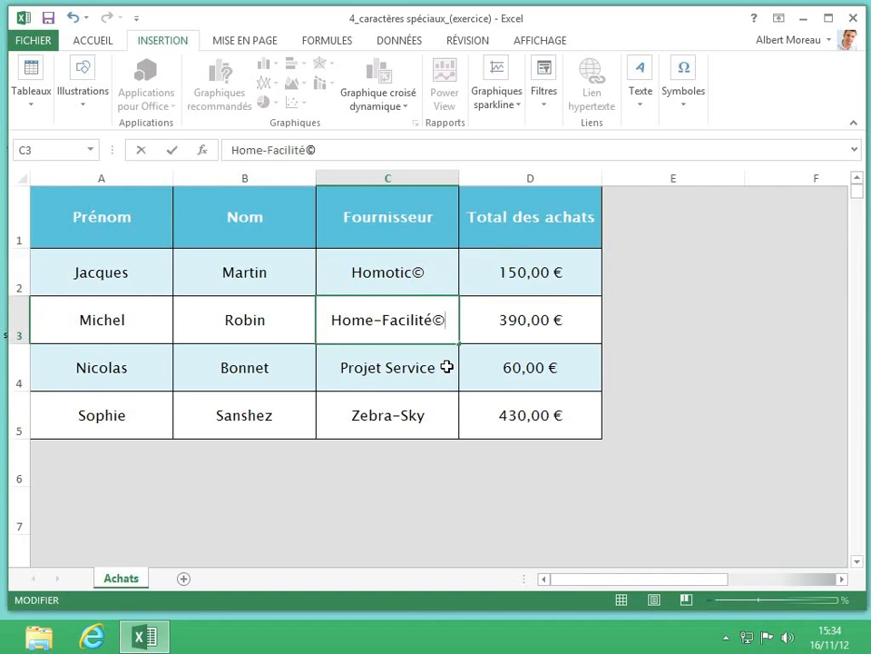
Step: Append © to Projet Service in cell C4 and to Zebra-Sky in cell C5
double_click(446, 367)
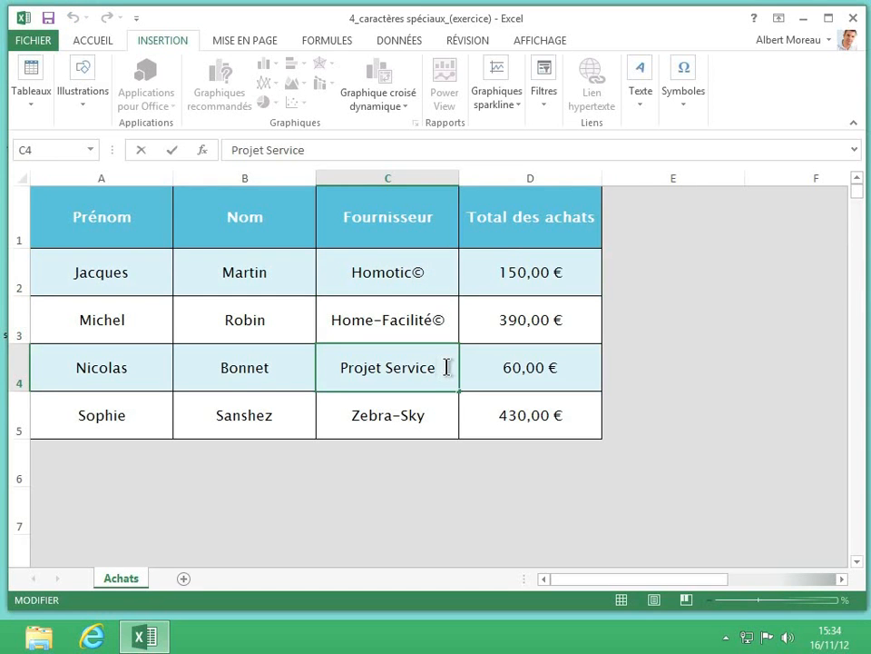
type("©")
double_click(445, 411)
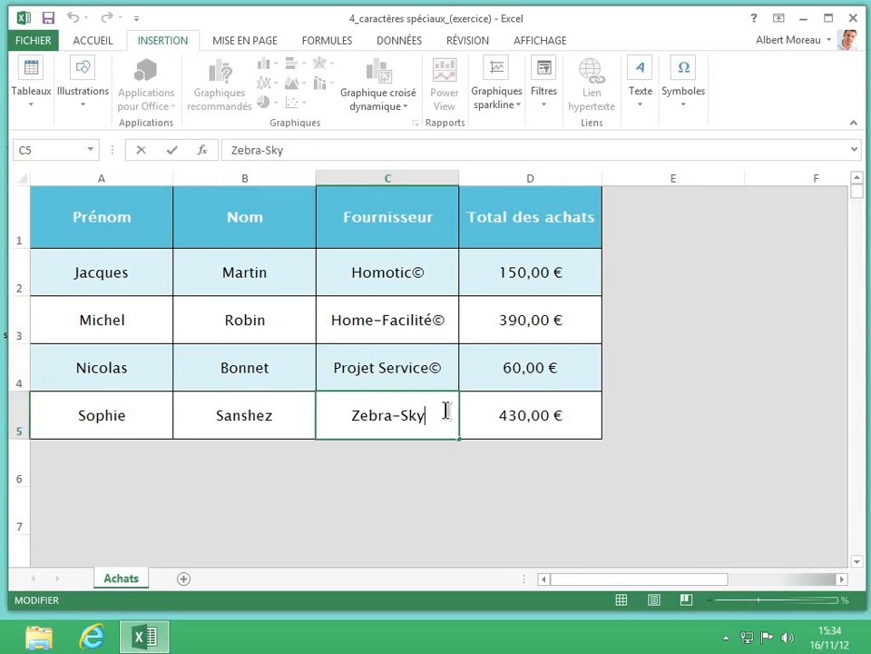
type("©")
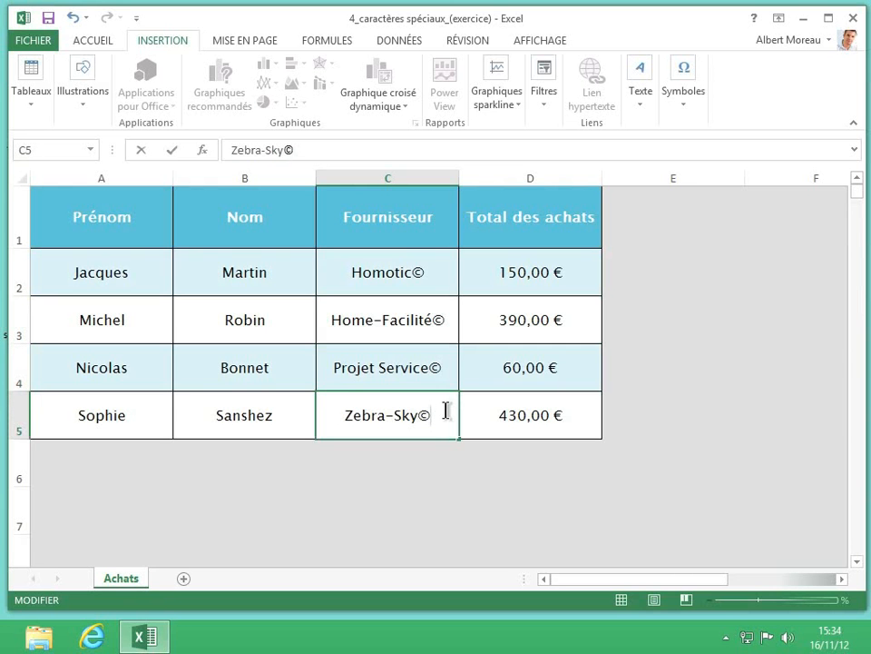
key("Return")
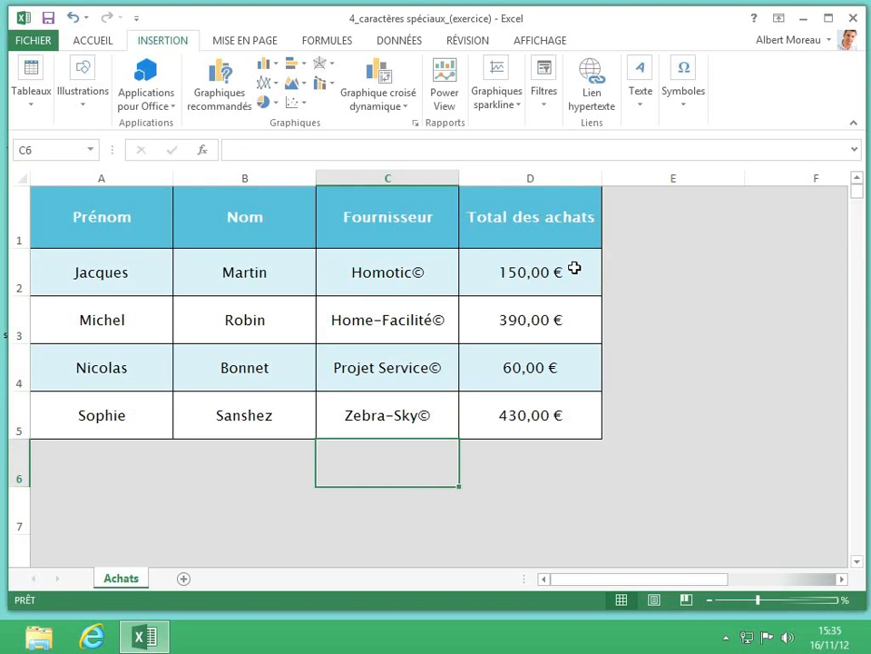
Step: Choose the Monétaire number format with 0 decimals for the purchase totals in D2:D5
left_click_drag(580, 265, 579, 416)
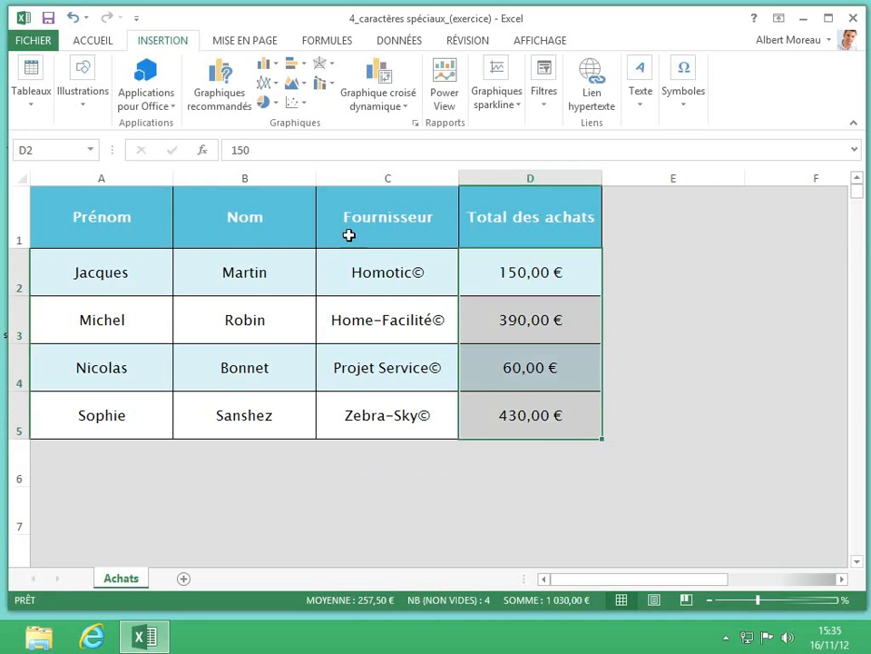
left_click(104, 45)
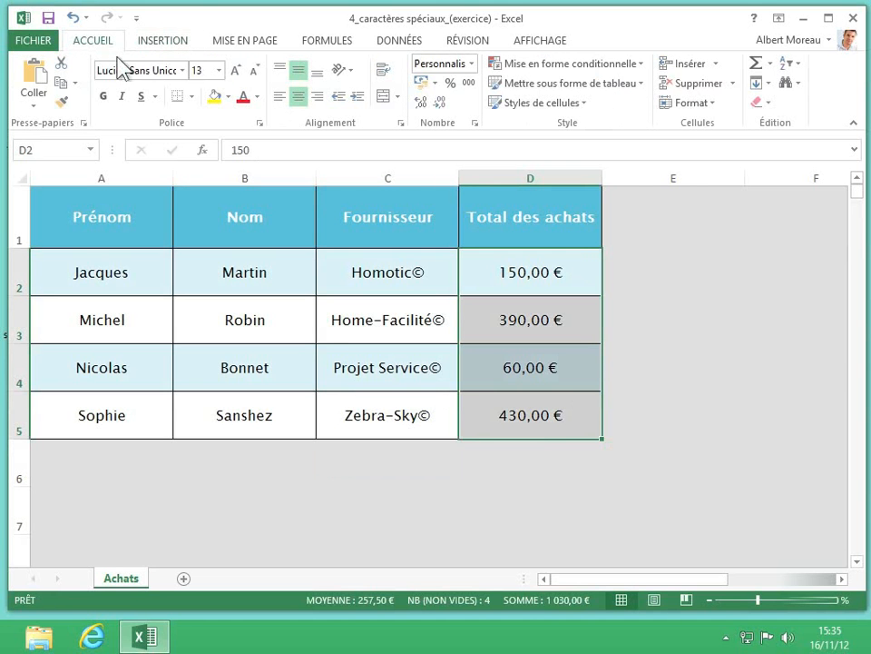
left_click(435, 84)
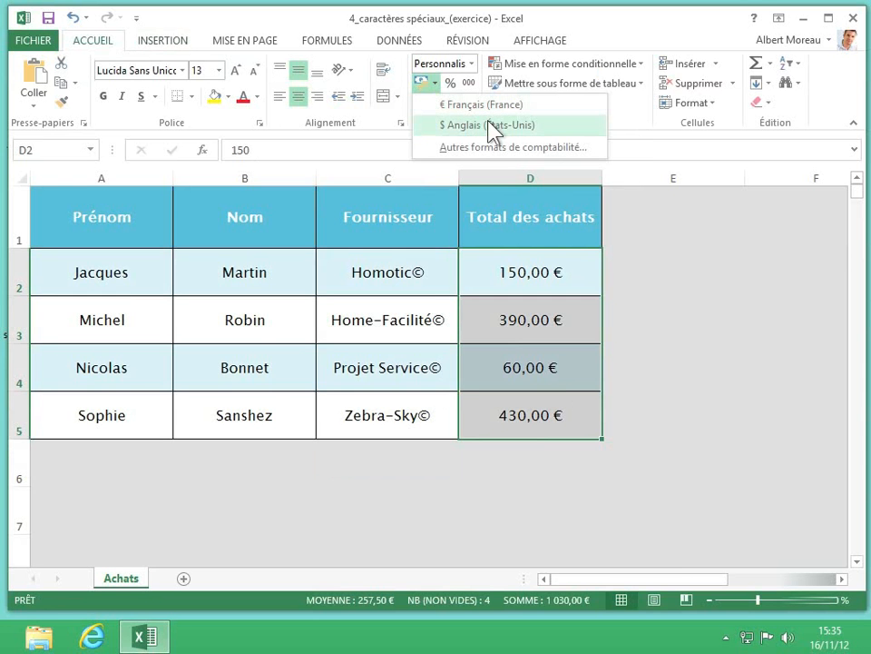
left_click(496, 148)
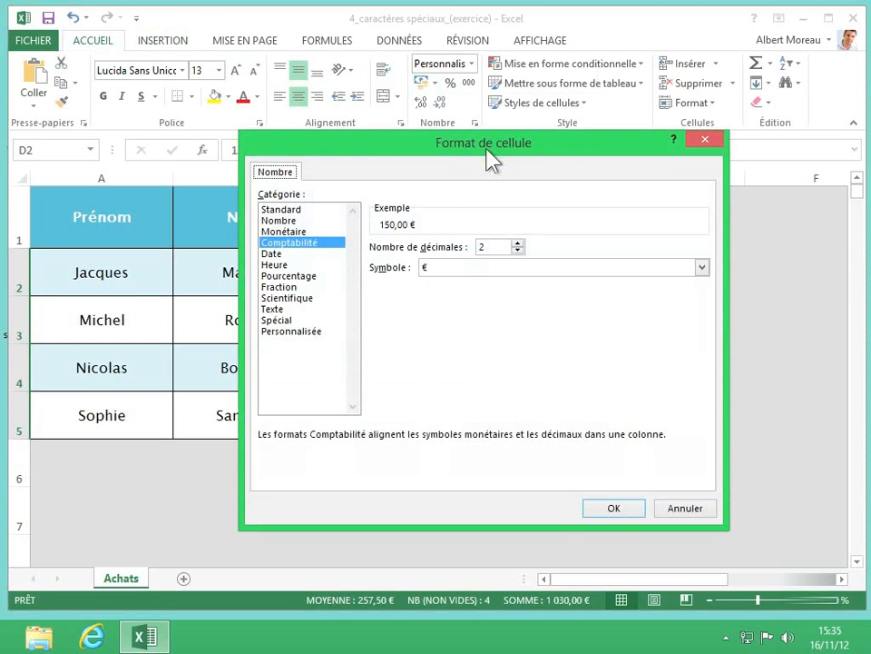
left_click(291, 234)
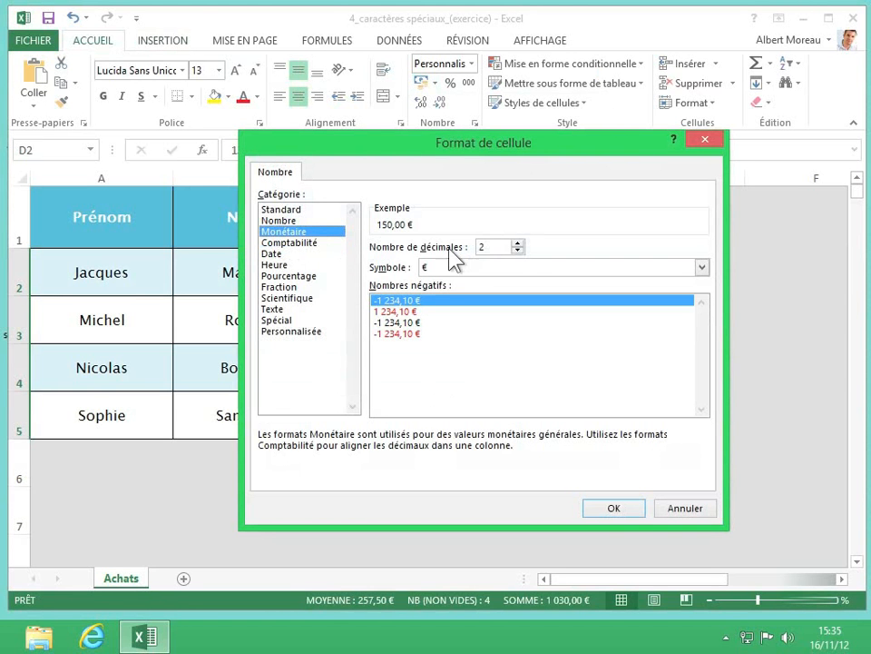
left_click(518, 251)
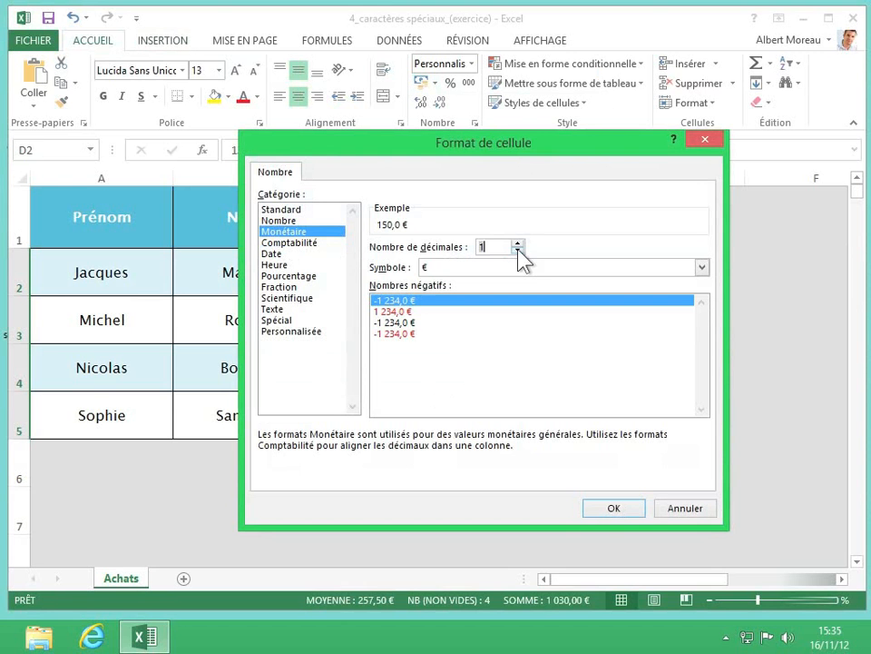
left_click(518, 250)
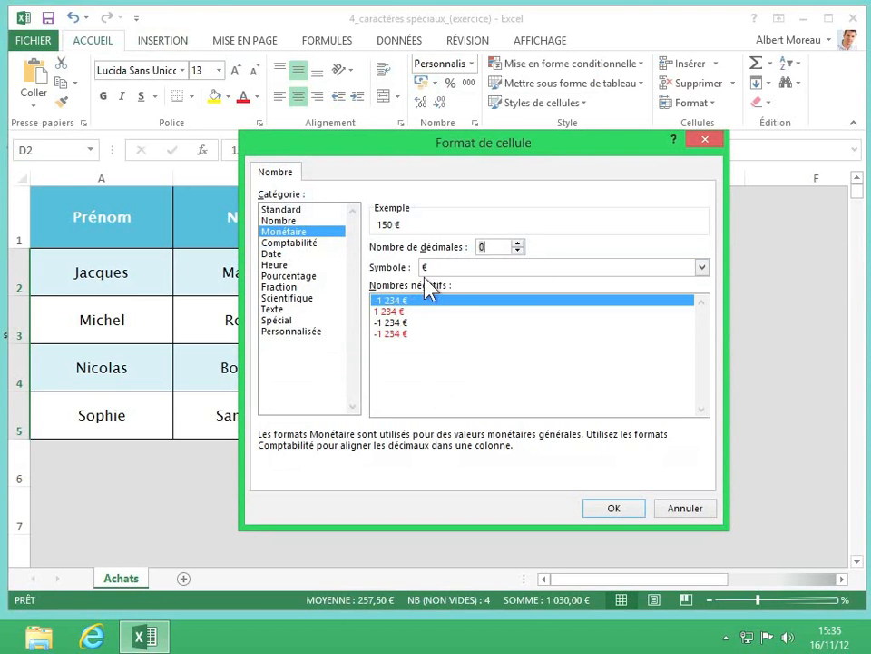
Step: Select ¥ Japonais as the currency symbol and apply the format to the purchase totals
left_click(702, 267)
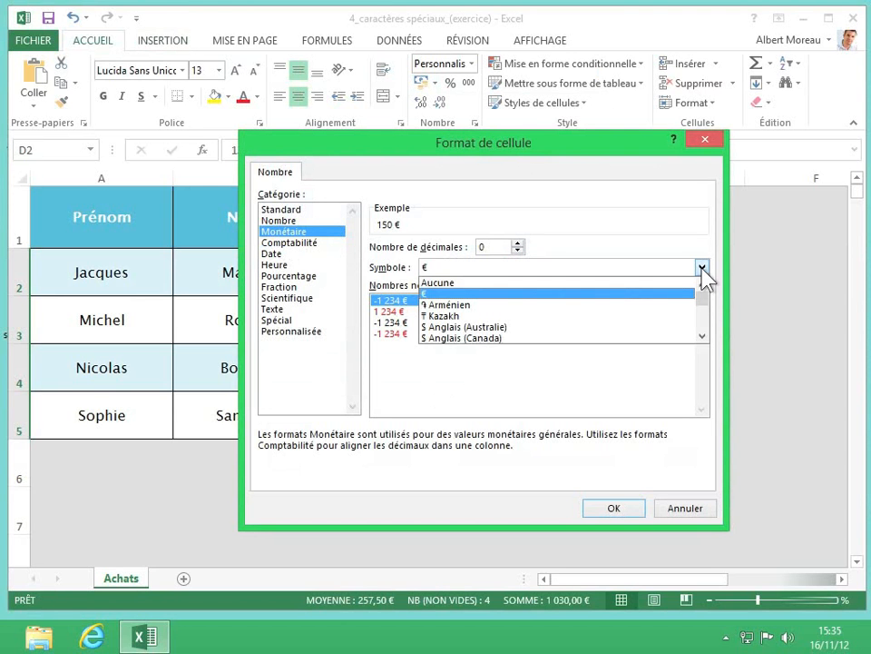
left_click(702, 338)
left_click(702, 337)
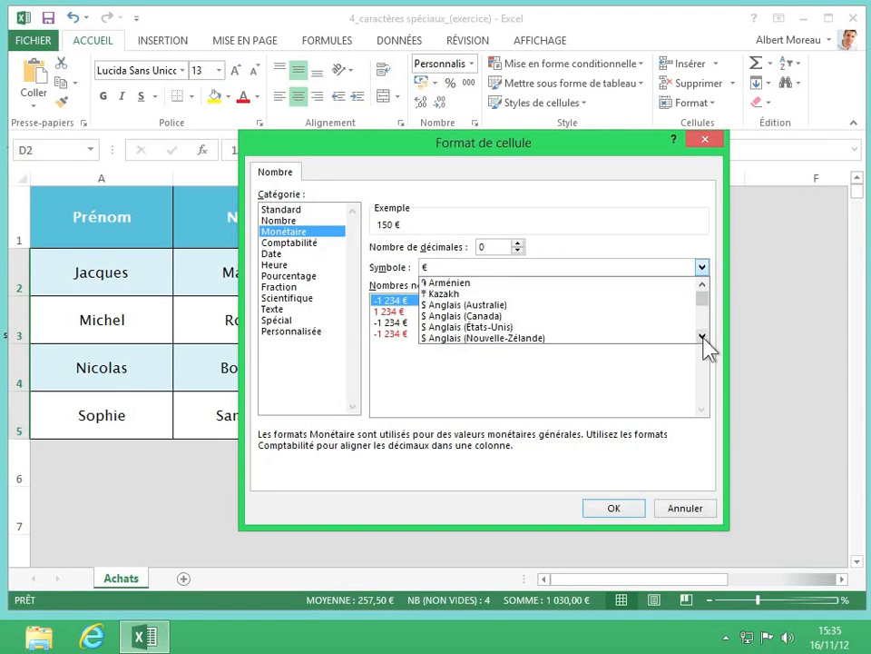
left_click(702, 337)
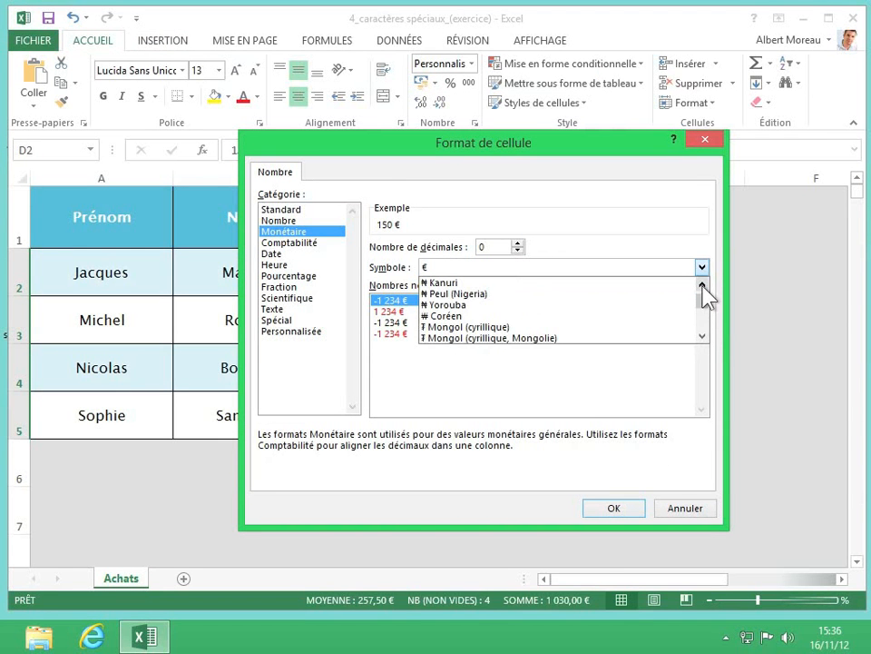
left_click(701, 286)
left_click(702, 286)
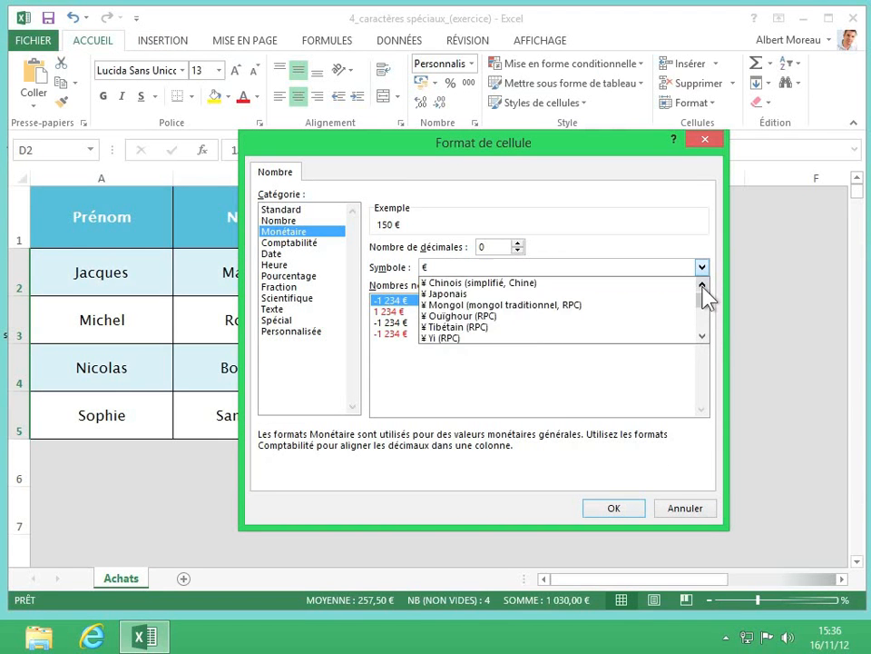
left_click(446, 295)
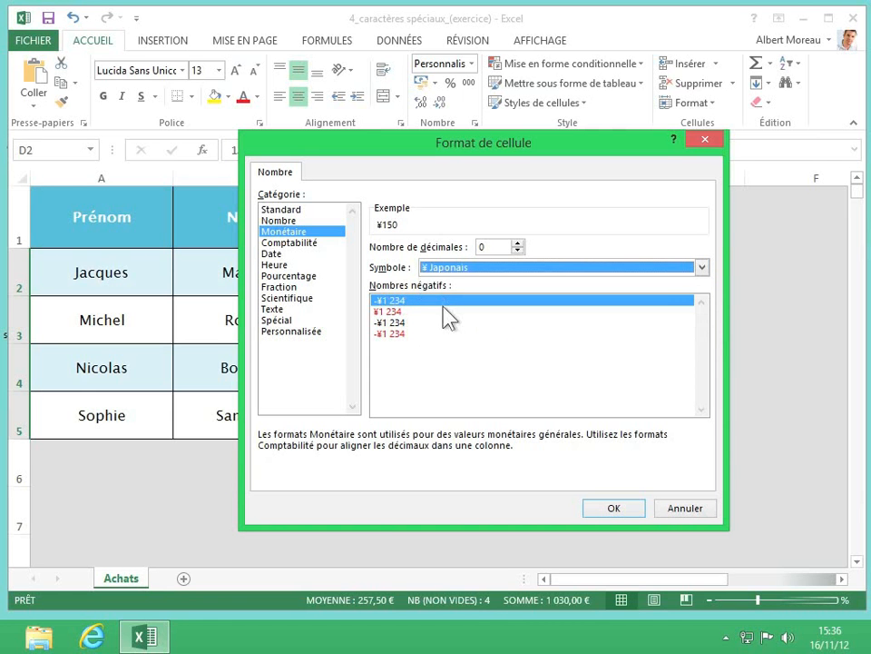
left_click(597, 505)
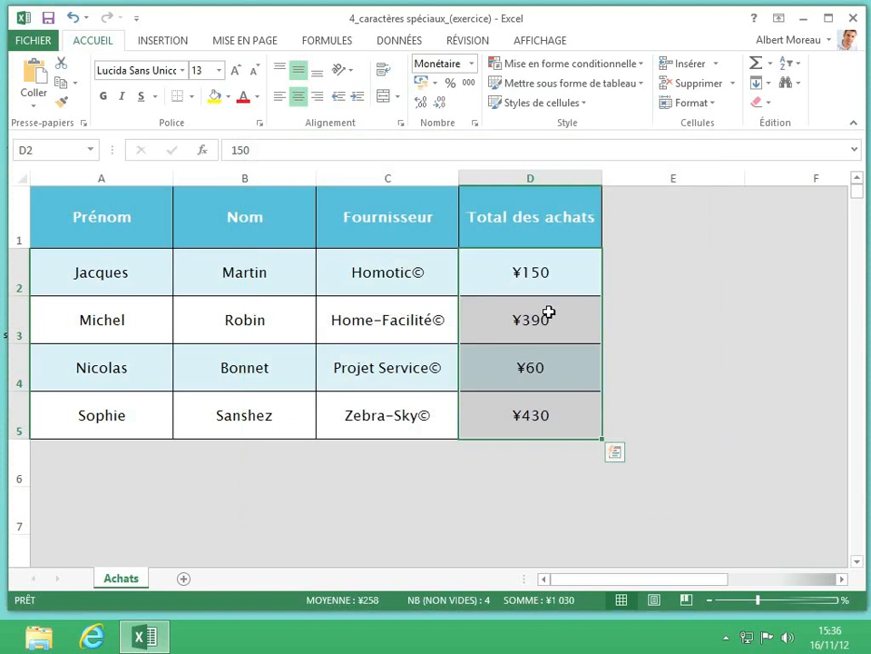
left_click(576, 282)
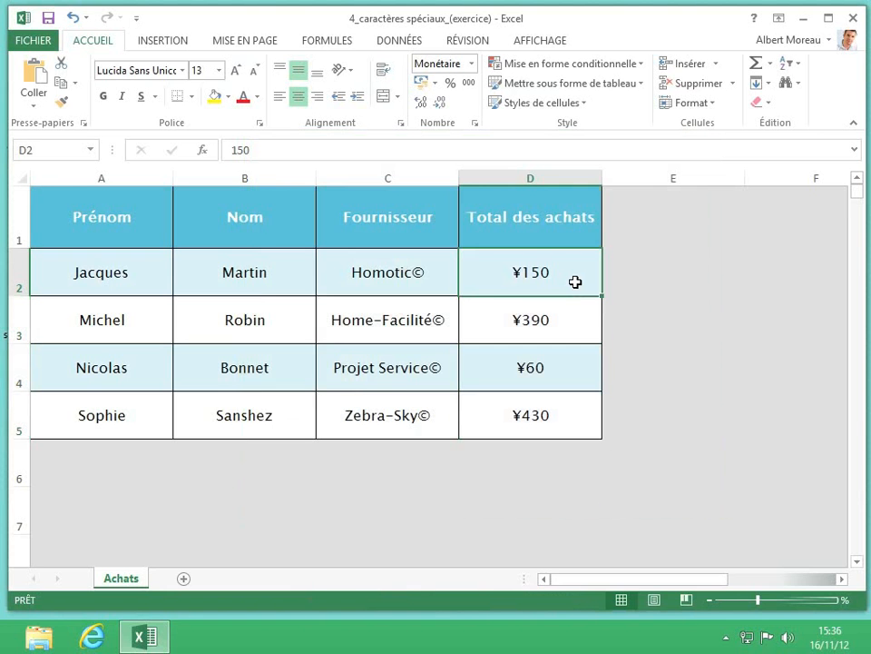